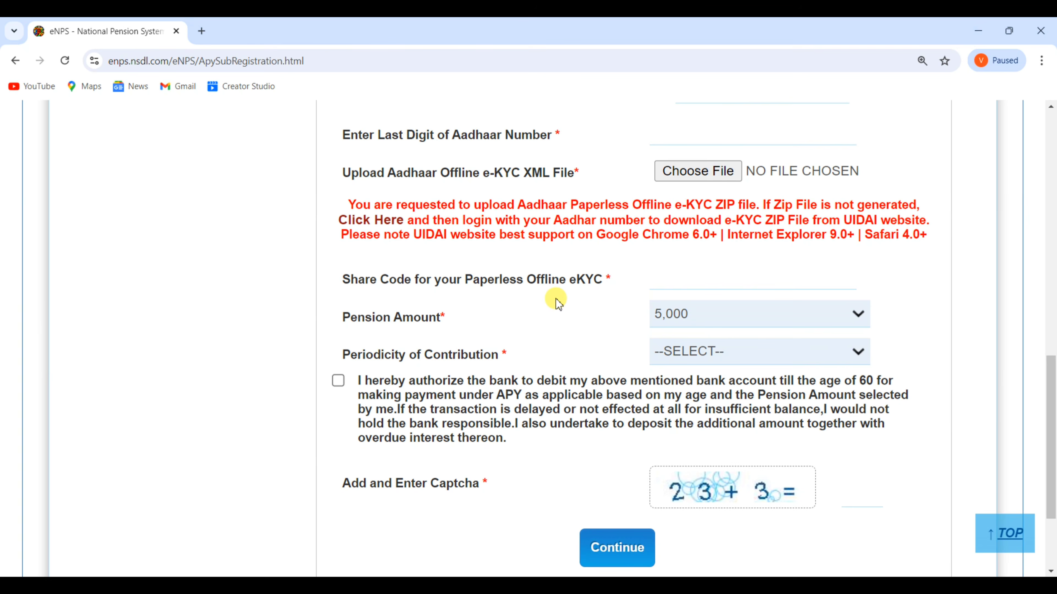
pyautogui.click(670, 312)
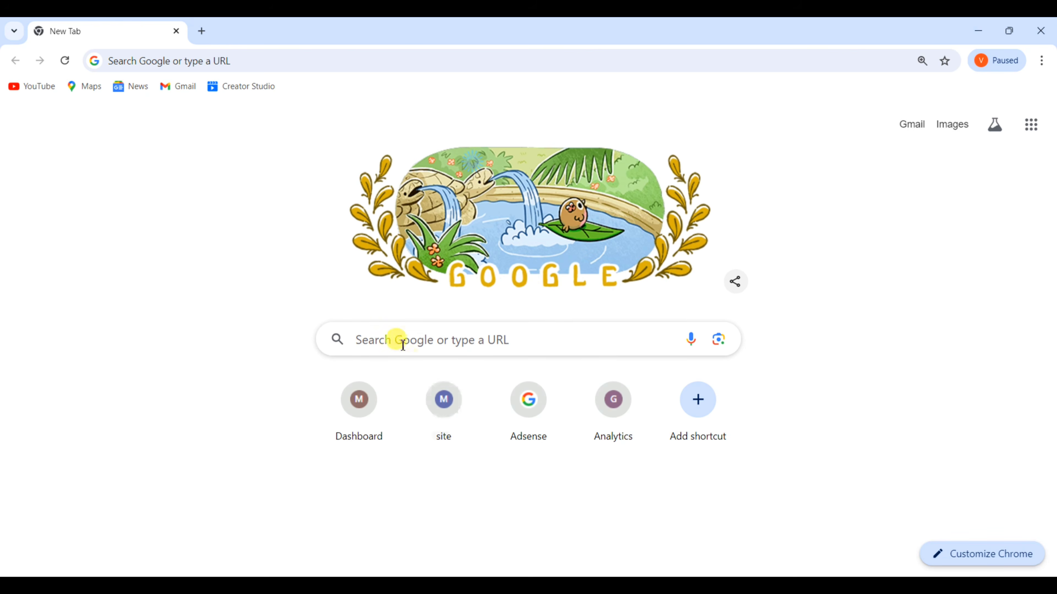
# Step: Search Google for APY and open the Atal Pension Yojana result from NPScra.nsdl.co.in
pyautogui.click(403, 346)
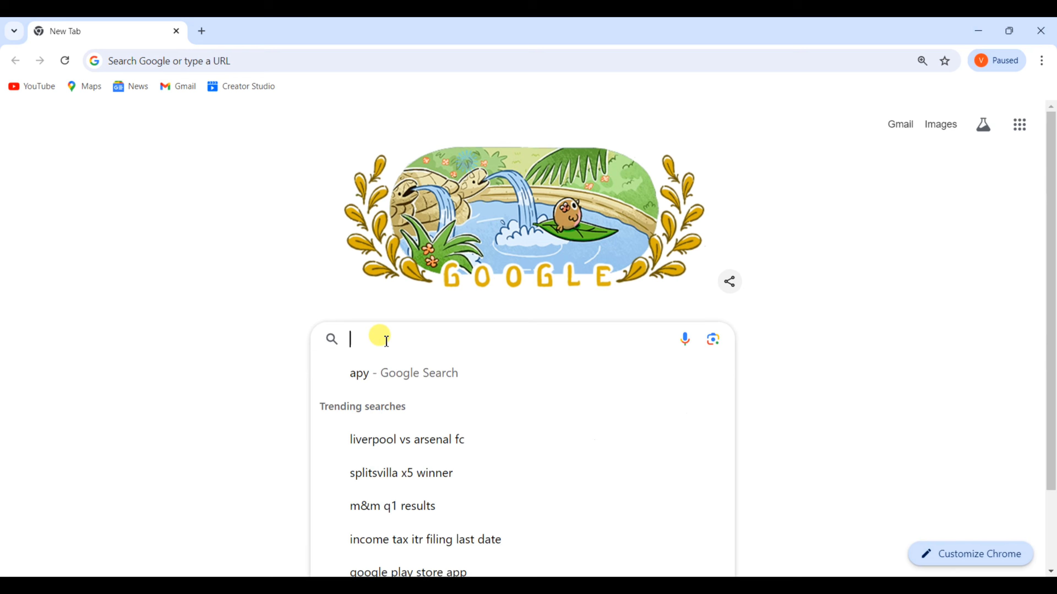
pyautogui.write('APY')
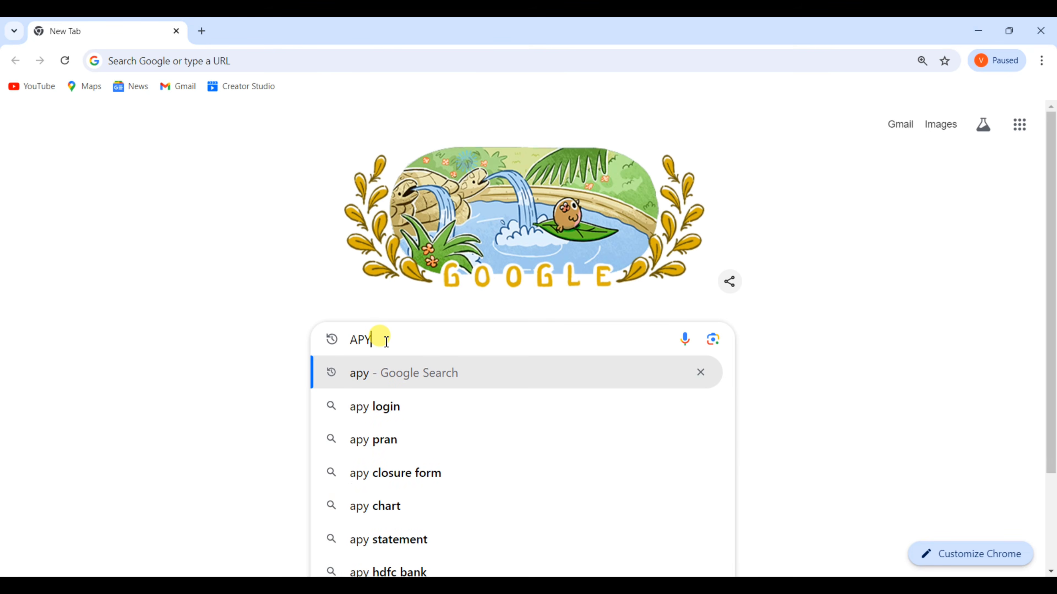
pyautogui.press('Return')
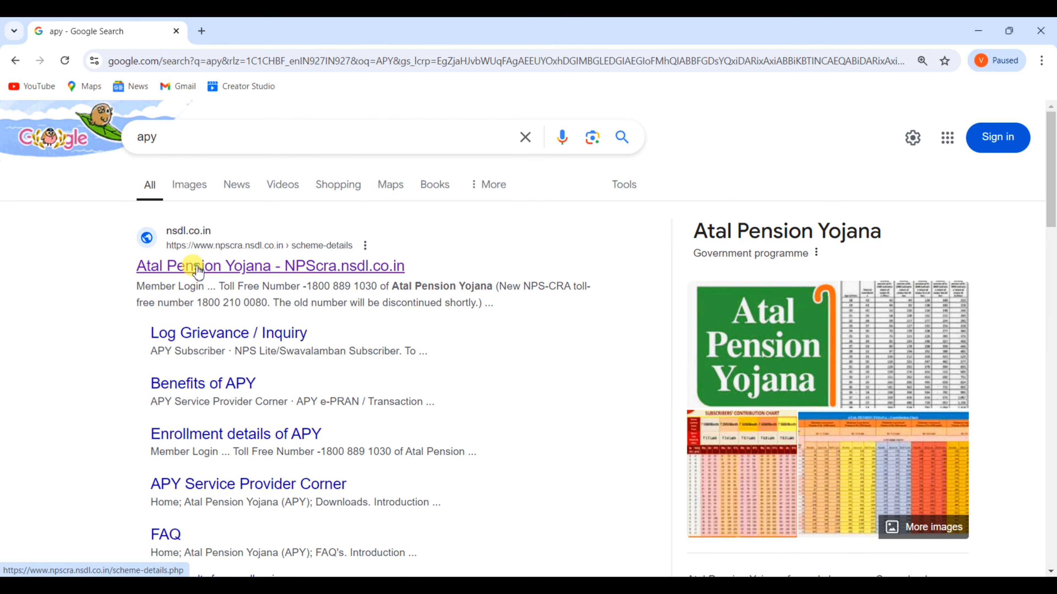
pyautogui.click(199, 271)
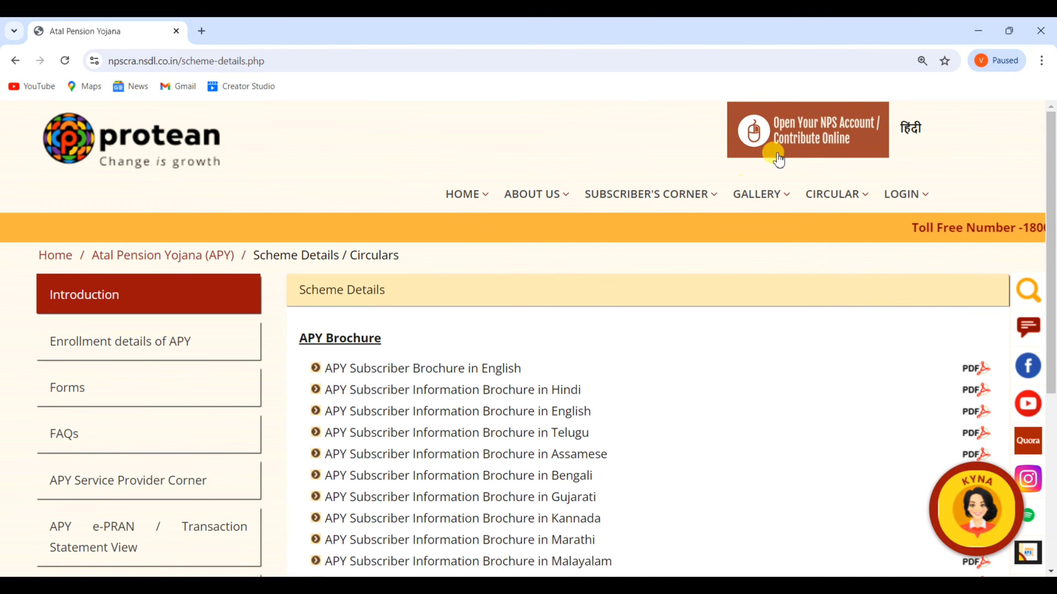
# Step: Go to the site for opening an NPS account or contributing online and start a new registration for APY Subscribers
pyautogui.click(804, 141)
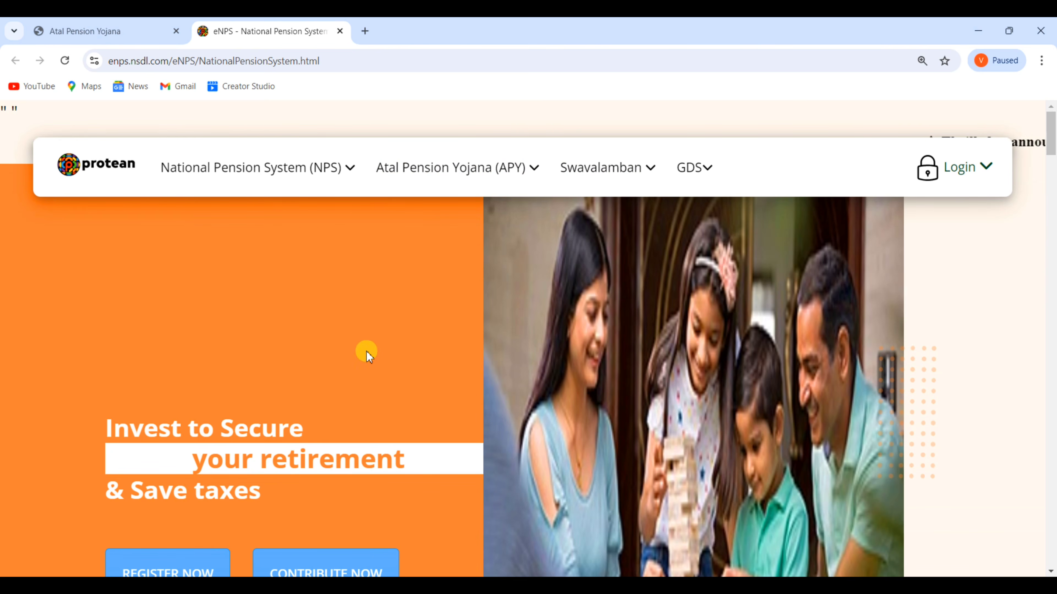
pyautogui.scroll(-8, 498, 338)
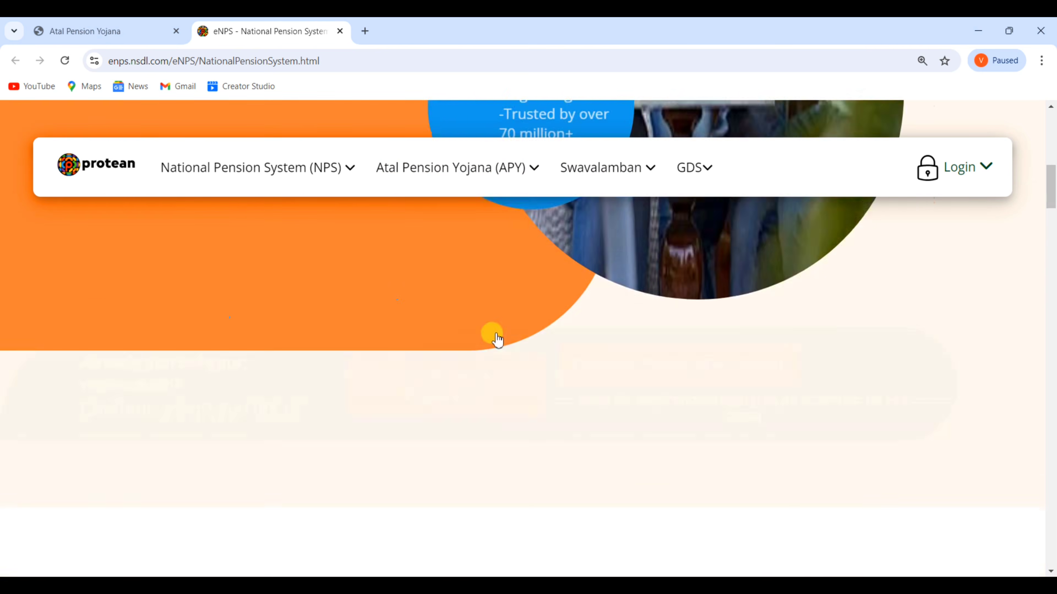
pyautogui.scroll(-10, 495, 335)
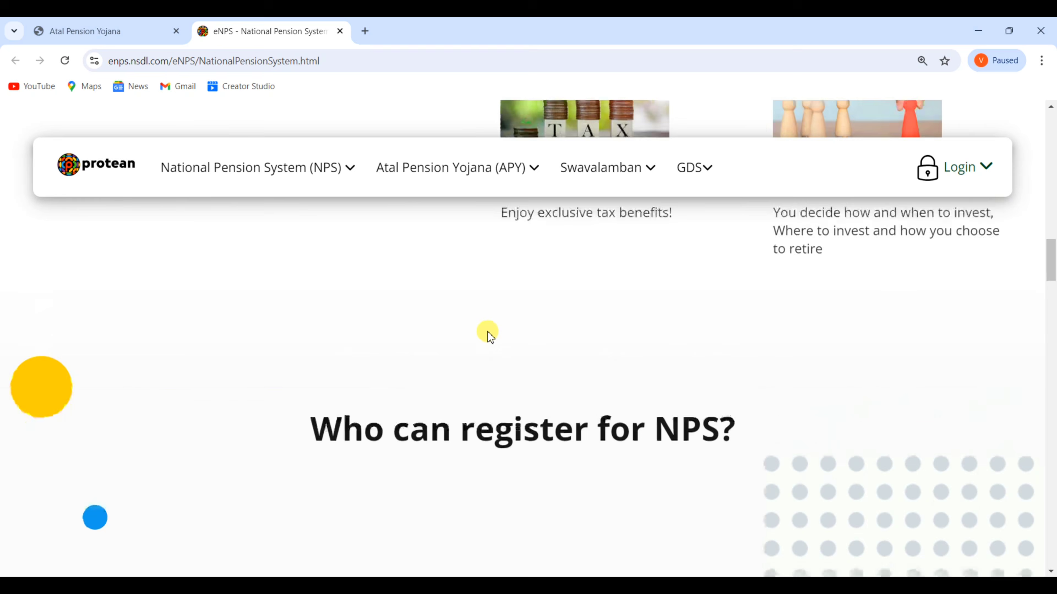
pyautogui.scroll(-10, 489, 337)
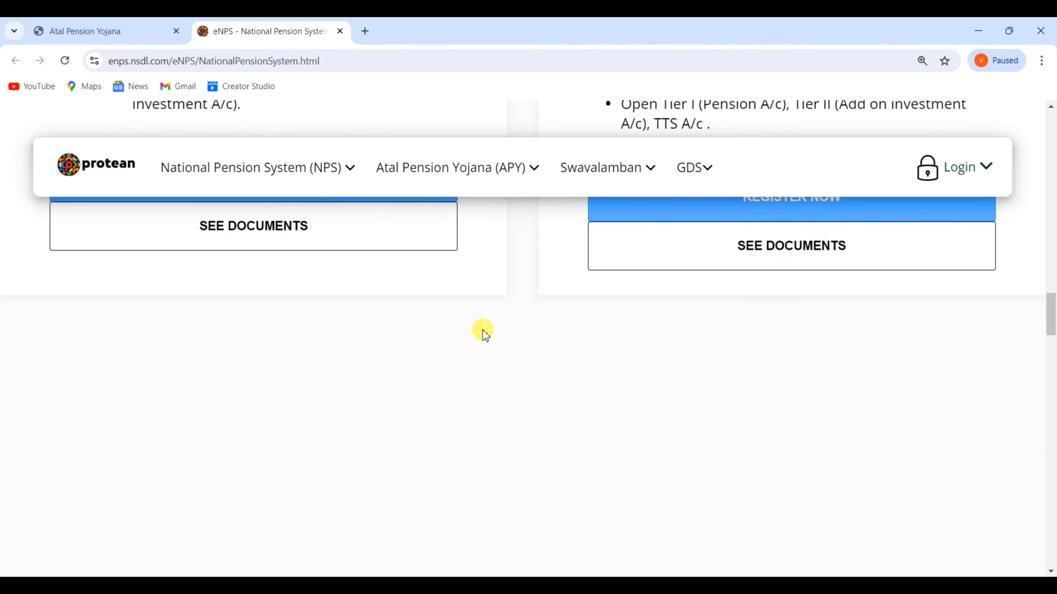
pyautogui.scroll(-10, 485, 333)
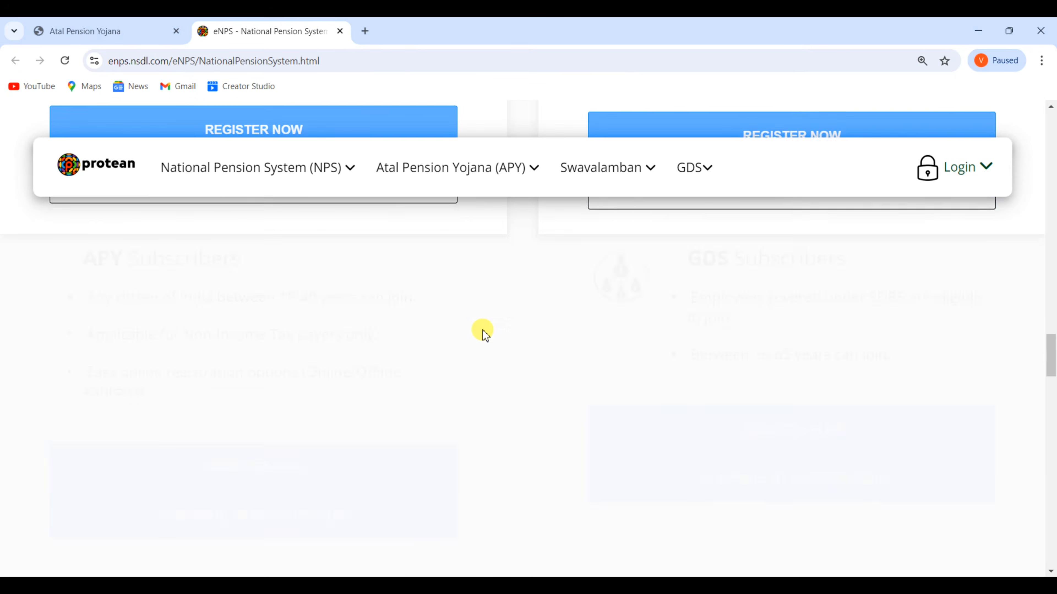
pyautogui.scroll(-2, 364, 322)
pyautogui.scroll(1, 363, 322)
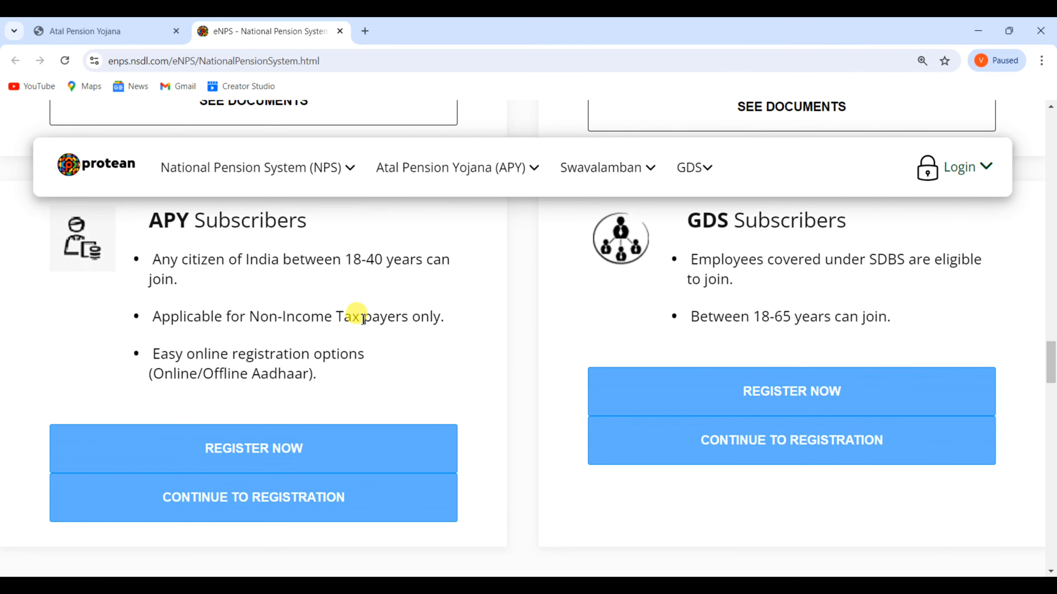
pyautogui.scroll(1, 363, 318)
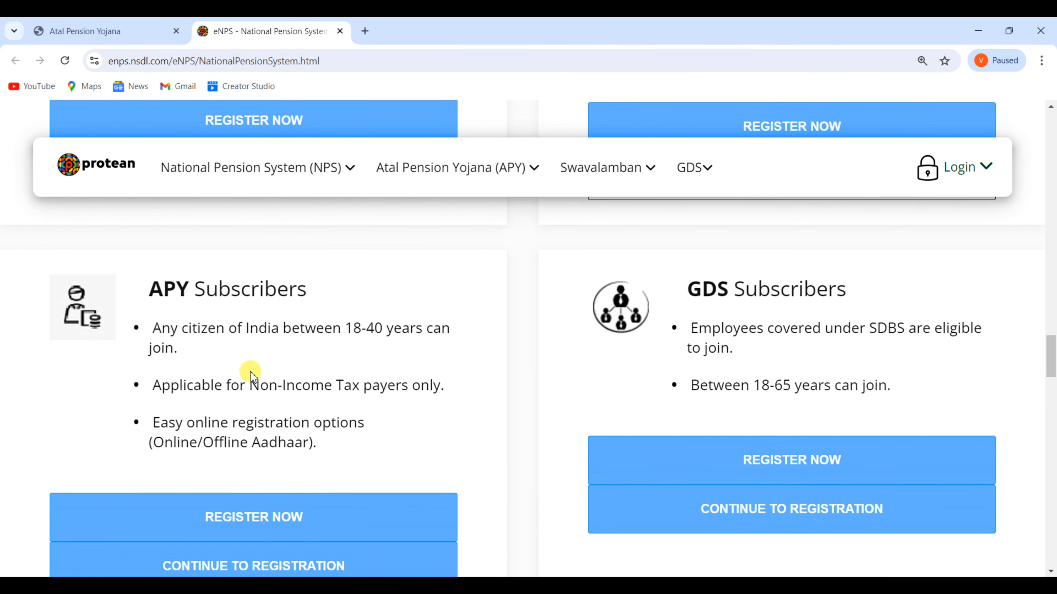
pyautogui.moveTo(342, 328); pyautogui.dragTo(409, 328)
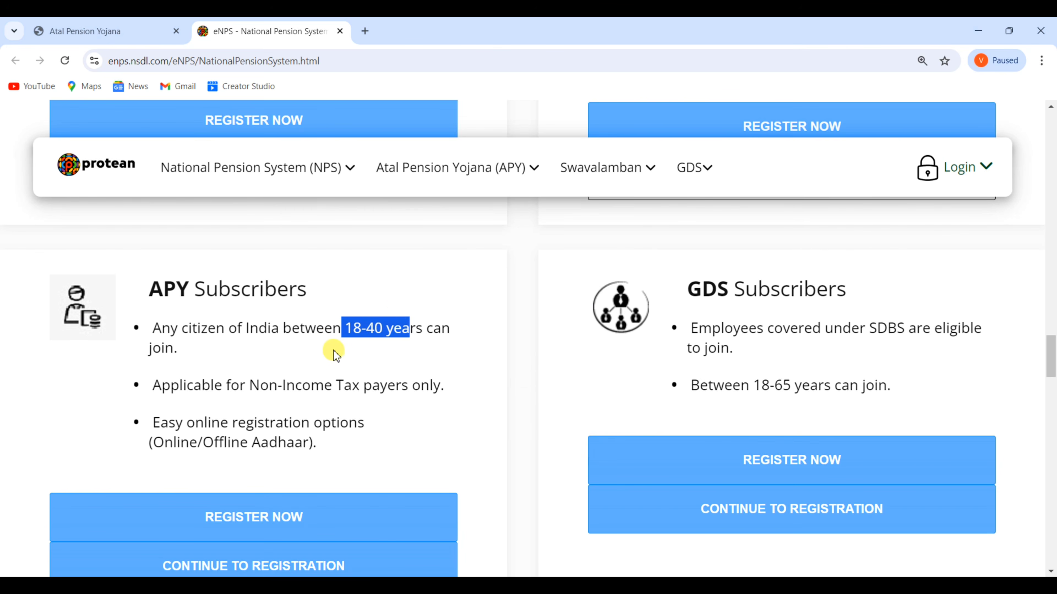
pyautogui.scroll(-2, 336, 352)
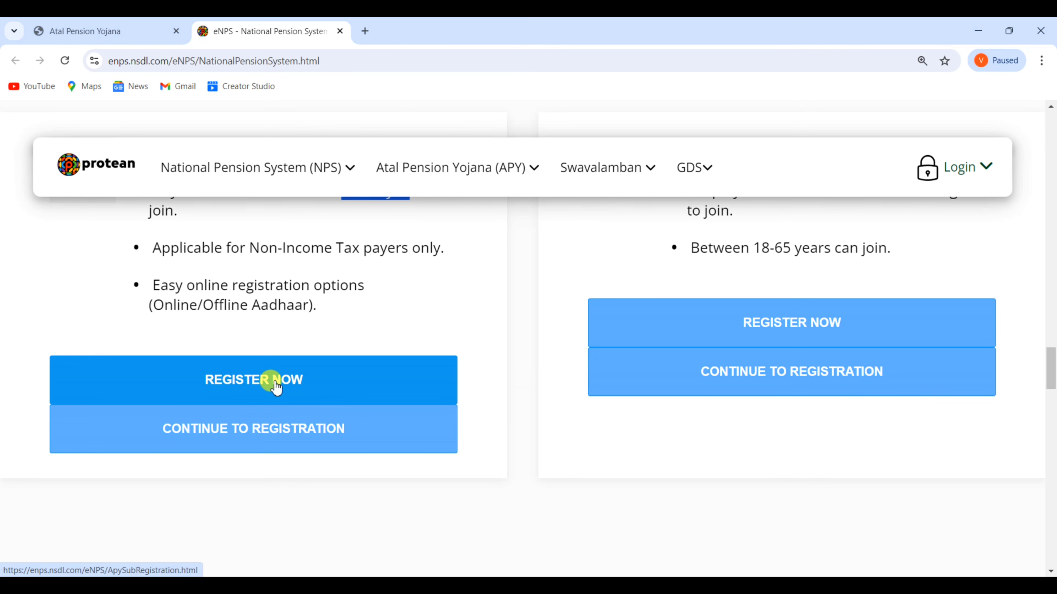
pyautogui.click(275, 383)
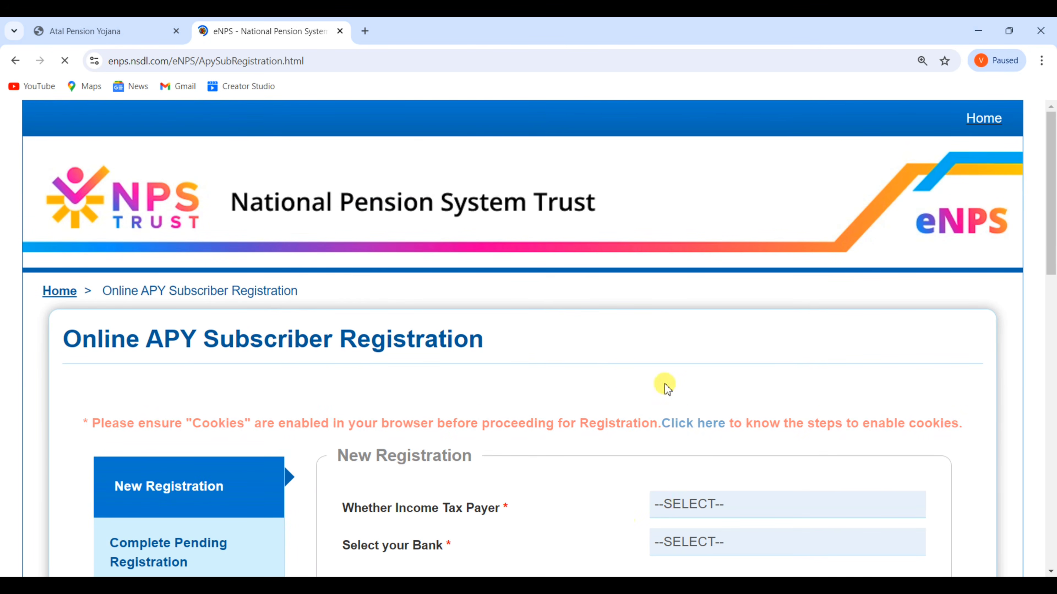
# Step: Review the New Registration form's fields and set Whether Income Tax Payer to NO
pyautogui.scroll(-10, 602, 418)
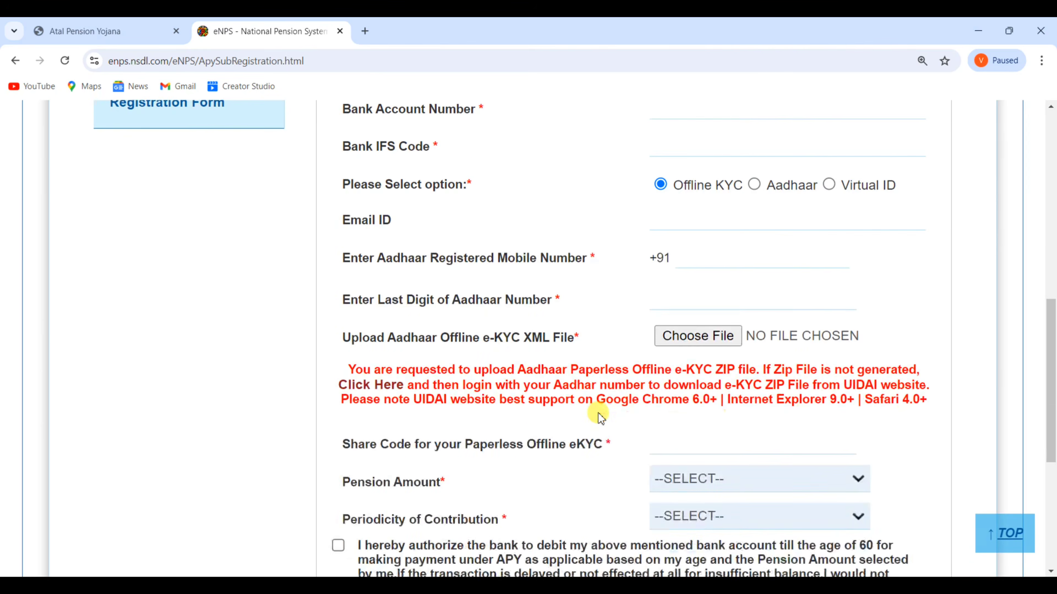
pyautogui.scroll(-5, 599, 417)
pyautogui.scroll(10, 599, 416)
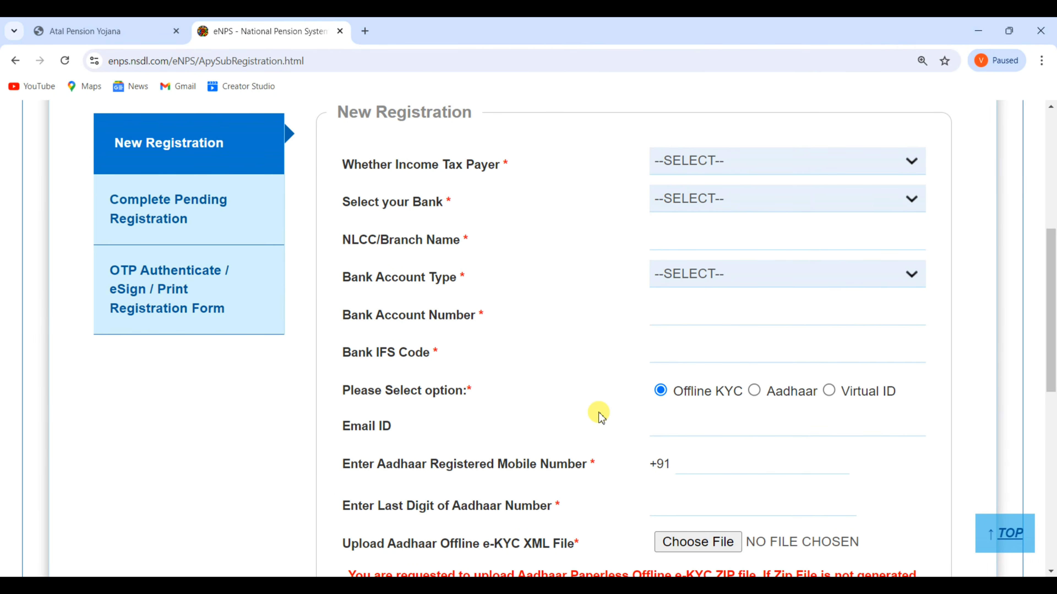
pyautogui.moveTo(356, 167); pyautogui.dragTo(437, 175)
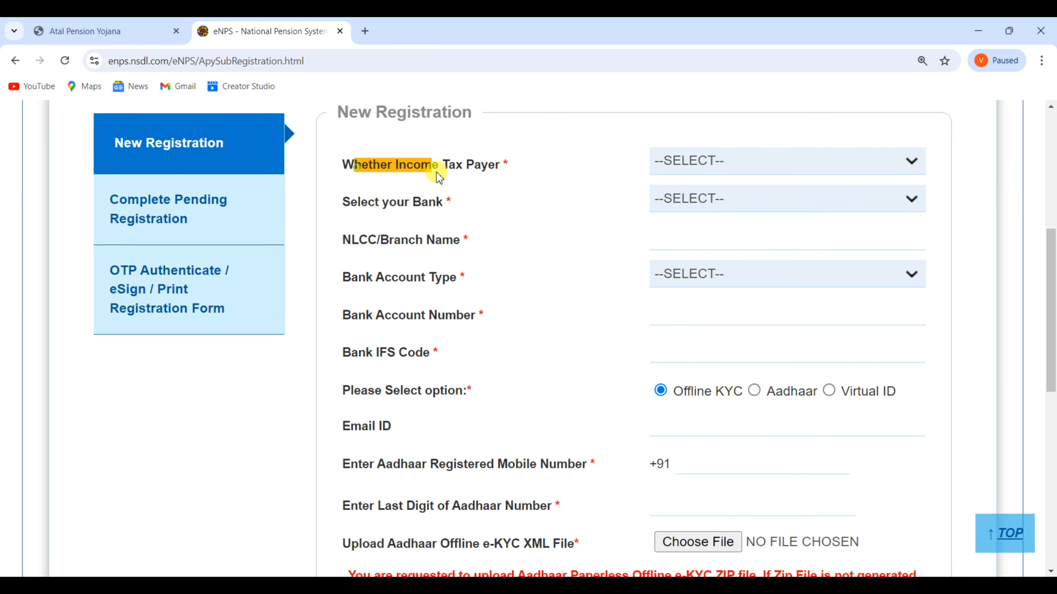
pyautogui.click(679, 161)
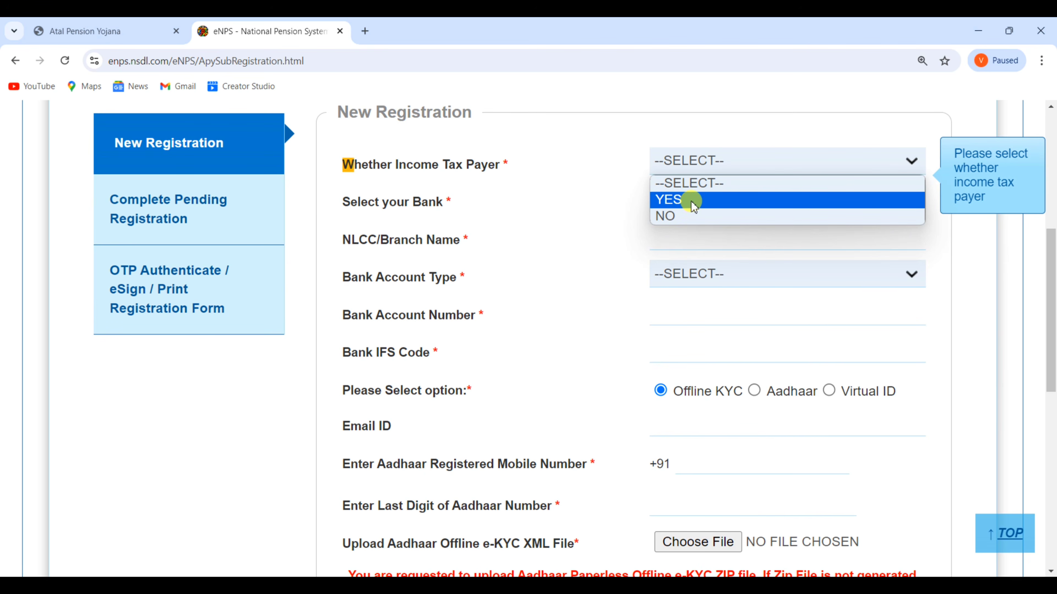
pyautogui.click(678, 220)
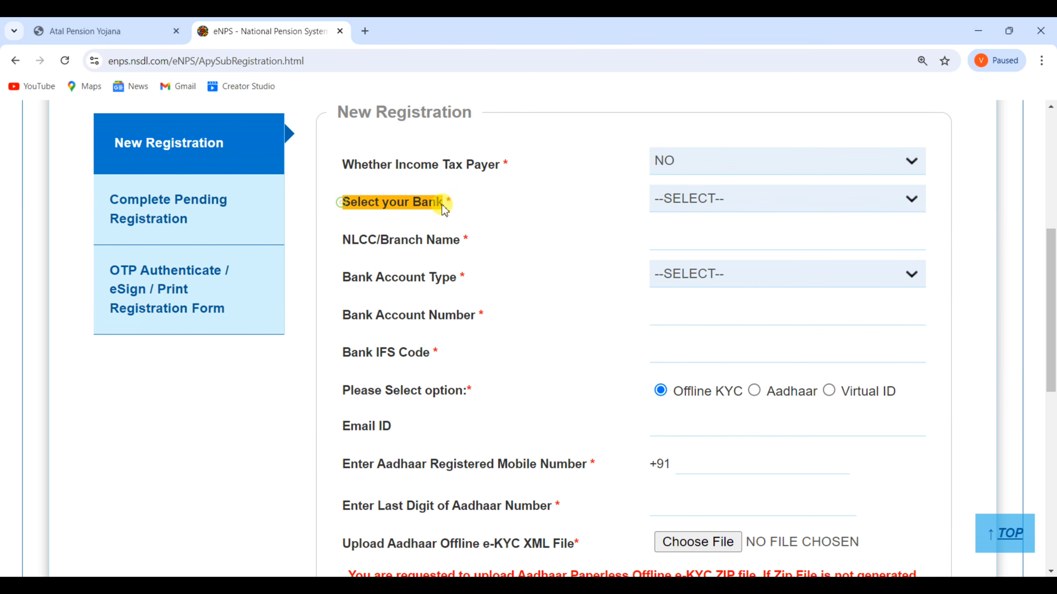
# Step: Choose INDIAN BANK as the subscriber's bank in the New Registration form
pyautogui.click(674, 203)
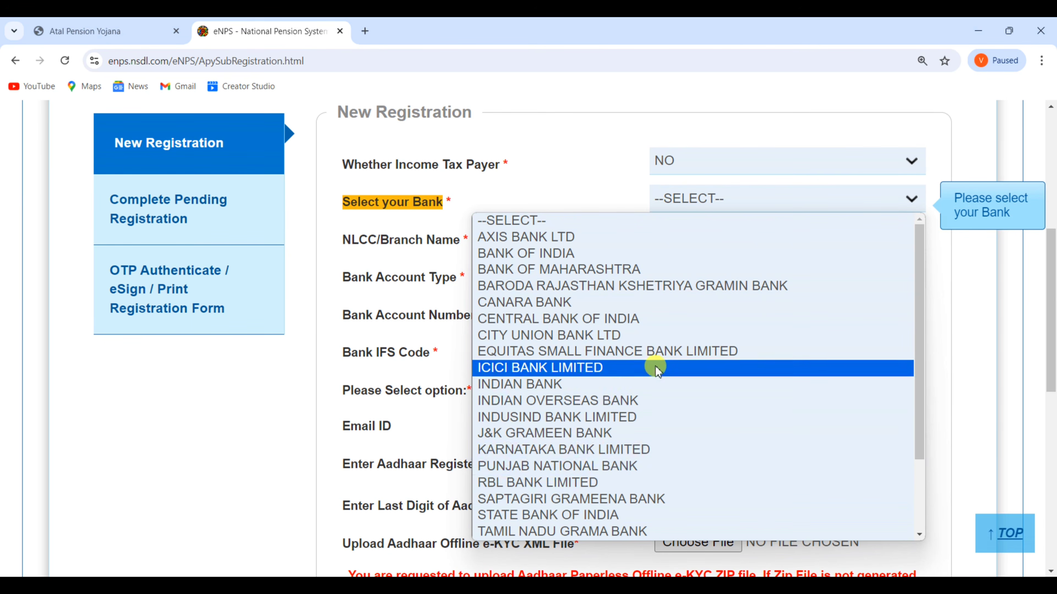
pyautogui.scroll(-2, 648, 337)
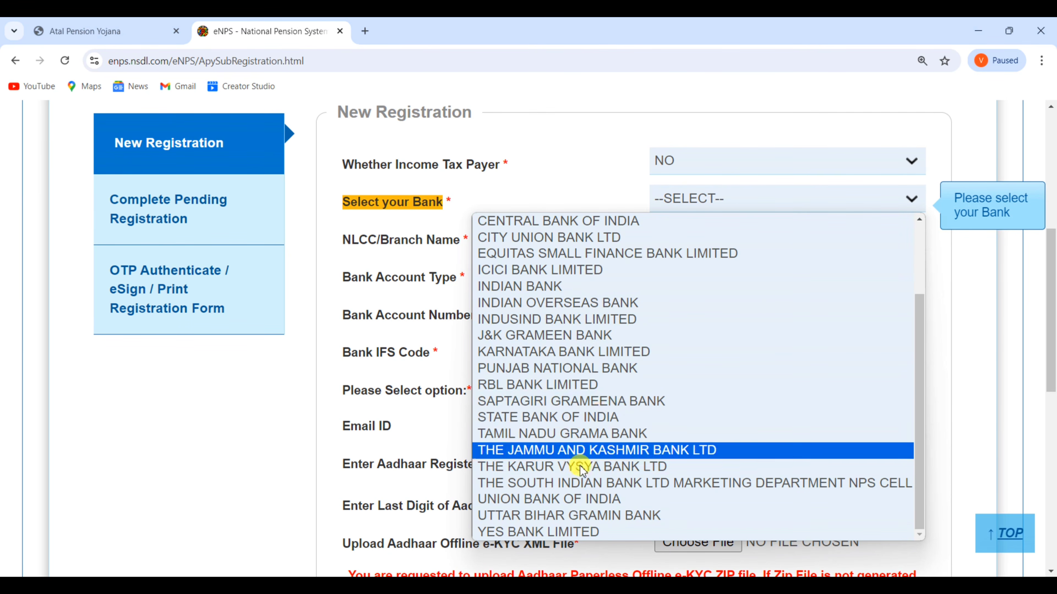
pyautogui.click(587, 287)
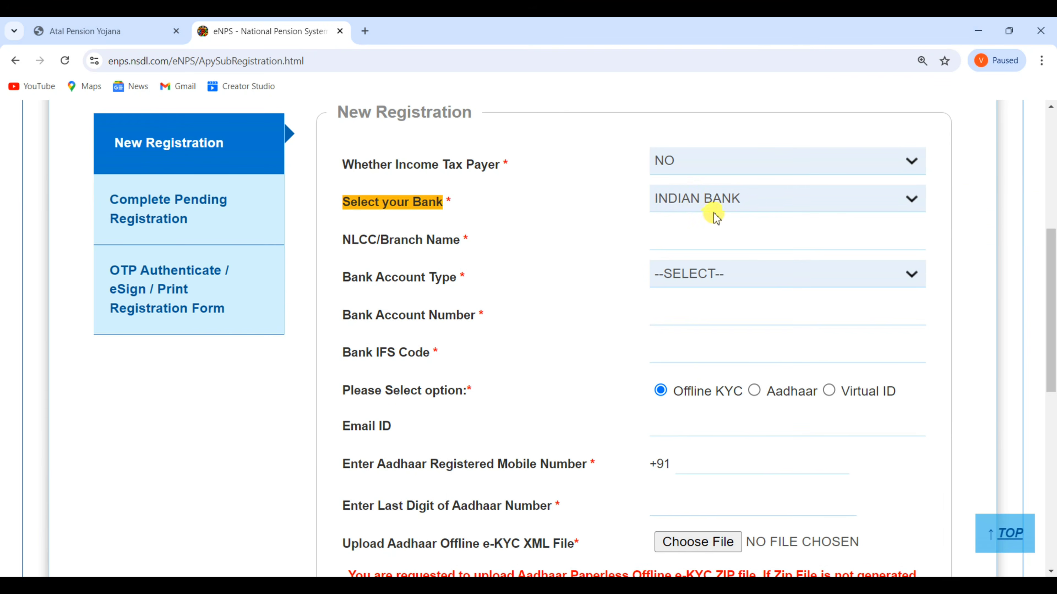
# Step: Set the bank account type to SAVING ACCOUNT in the registration form
pyautogui.click(674, 236)
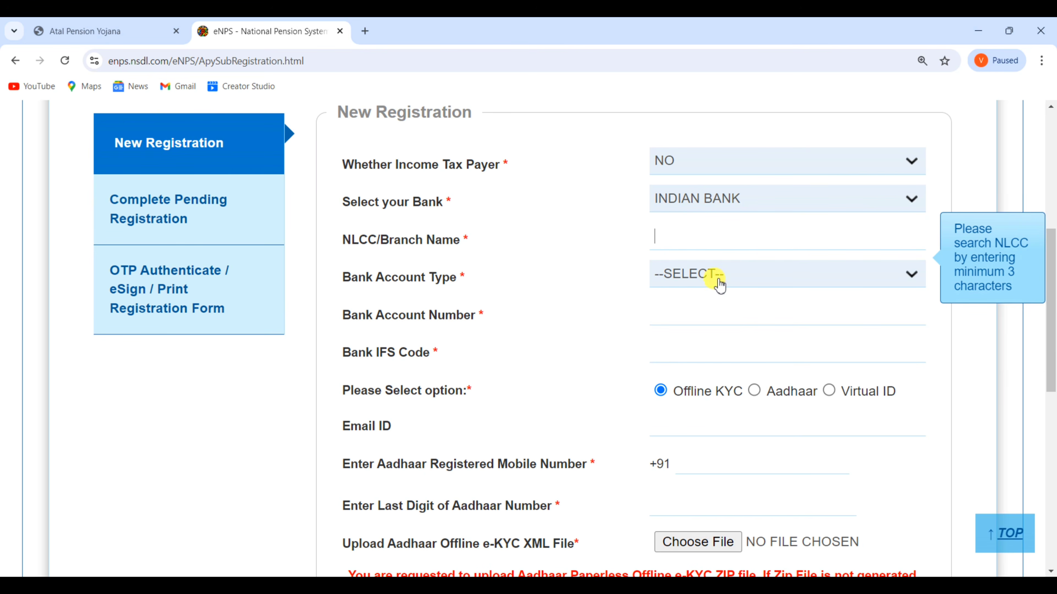
pyautogui.click(702, 278)
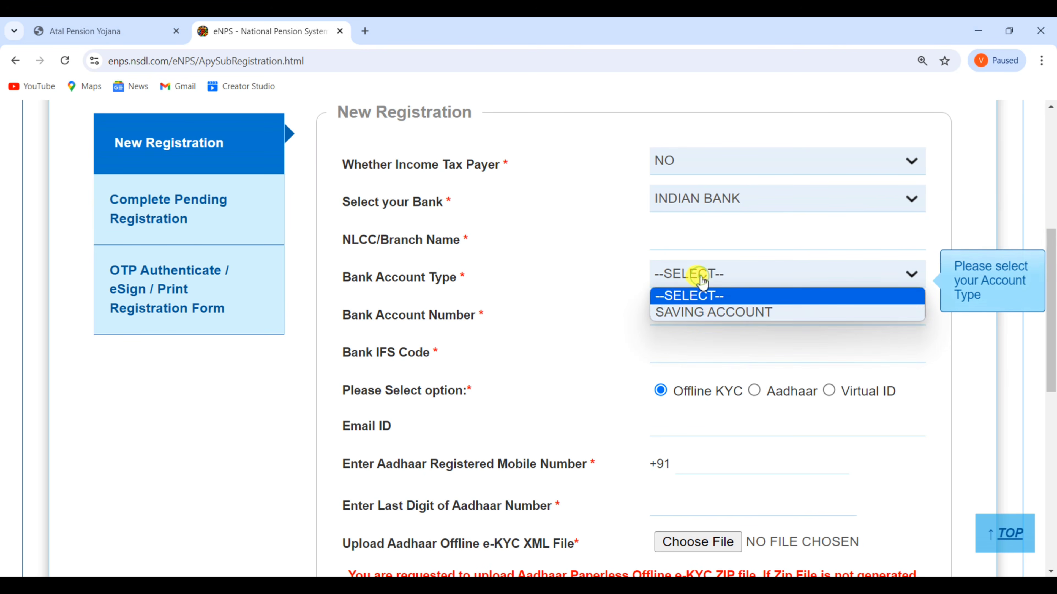
pyautogui.click(760, 321)
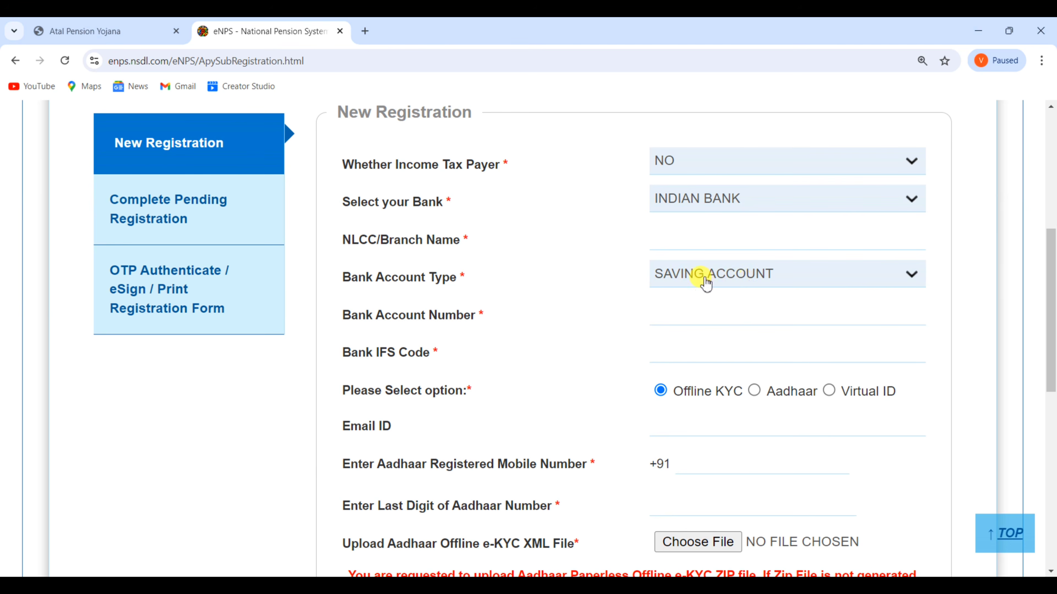
# Step: Go through the Bank Account Number and Bank IFS Code fields and choose Aadhaar as the KYC option
pyautogui.scroll(-2, 734, 287)
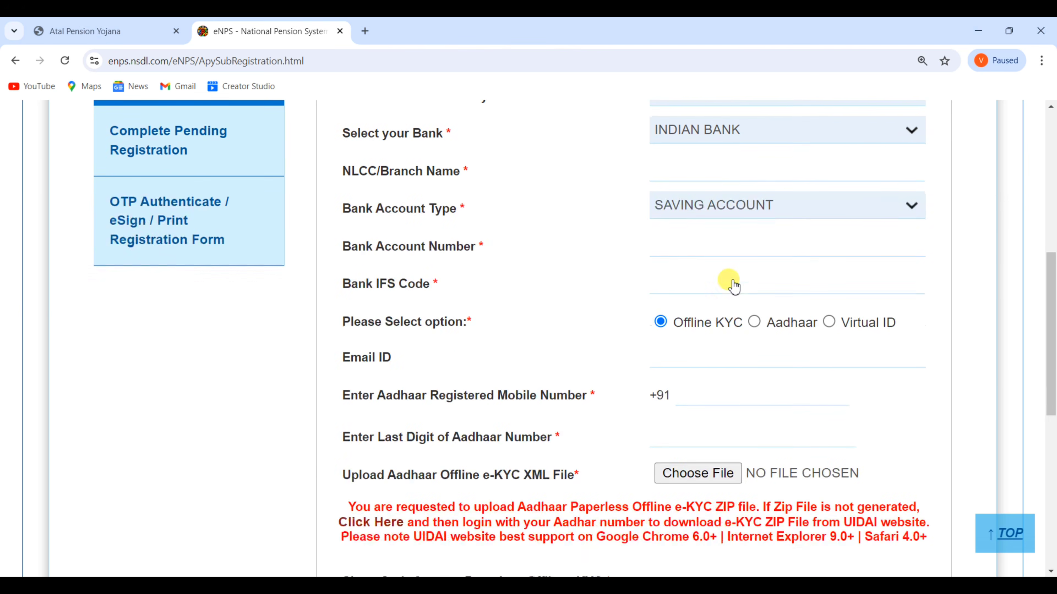
pyautogui.click(677, 249)
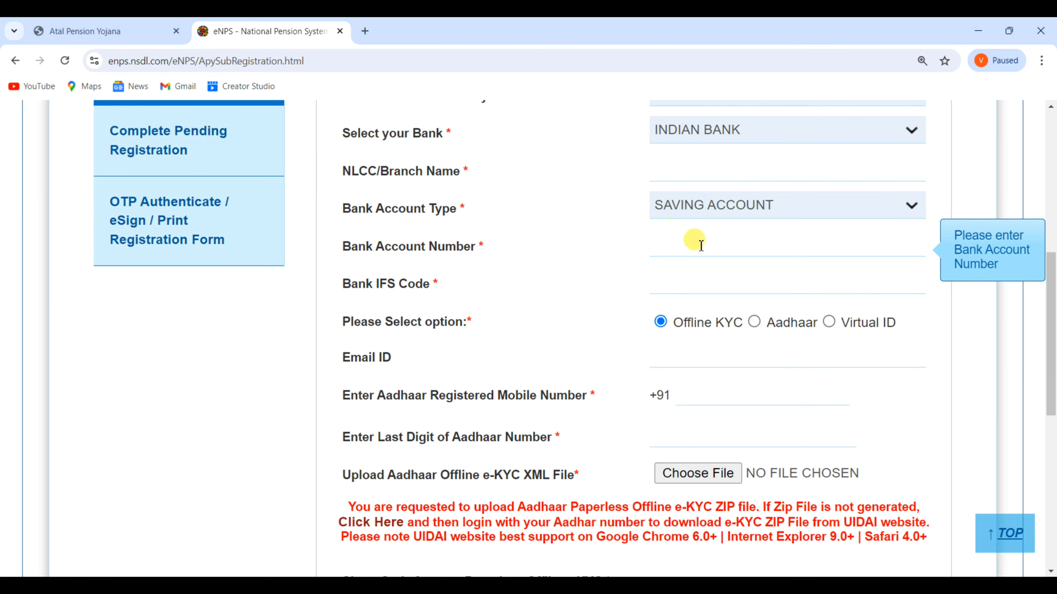
pyautogui.click(670, 279)
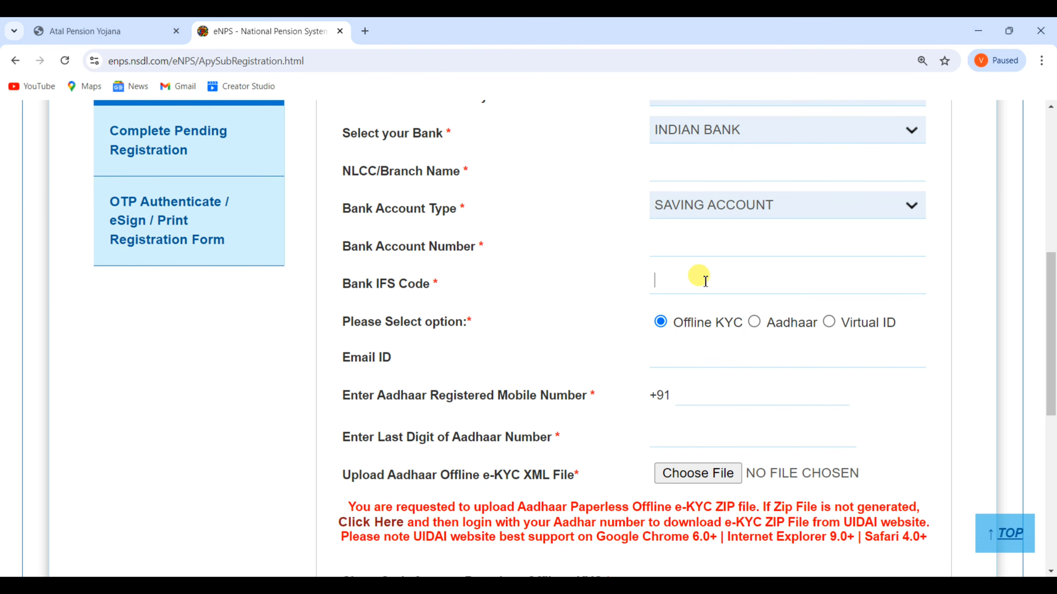
pyautogui.scroll(-2, 706, 281)
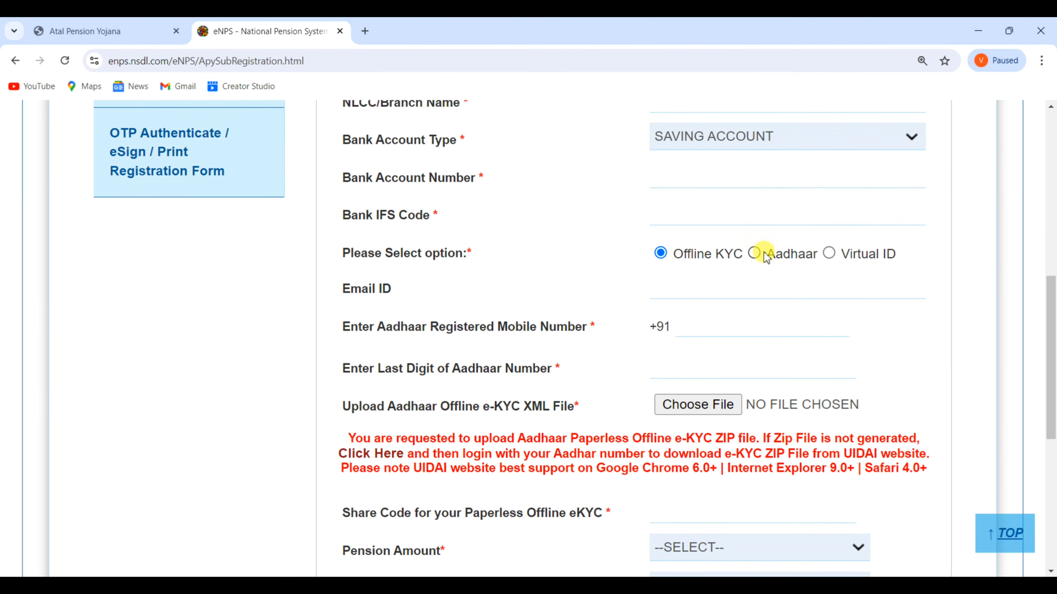
pyautogui.click(755, 254)
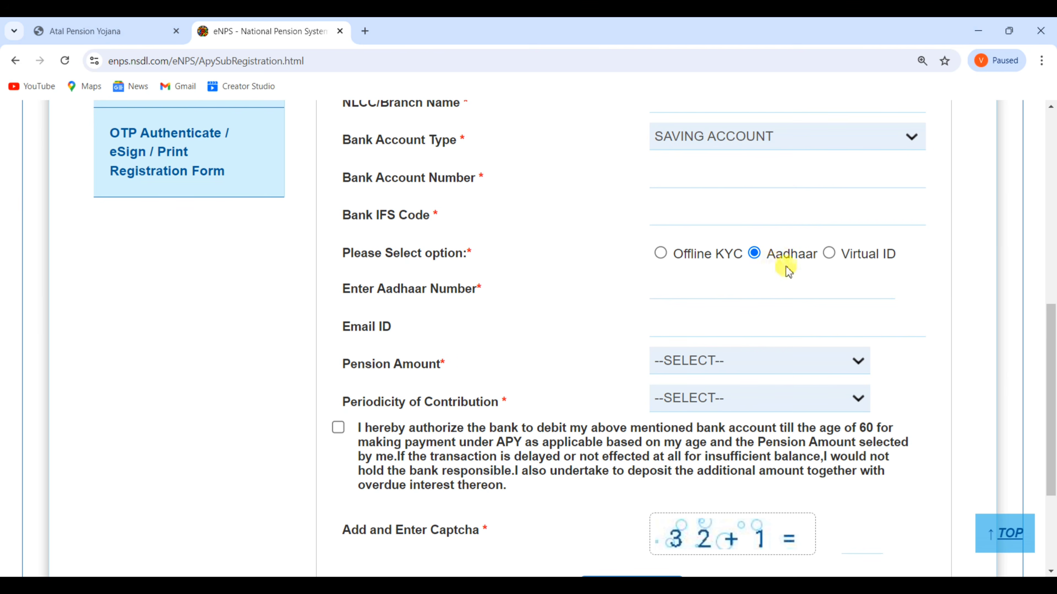
# Step: Go through the Aadhaar Number and Email ID fields and set the pension amount to 5,000
pyautogui.click(669, 285)
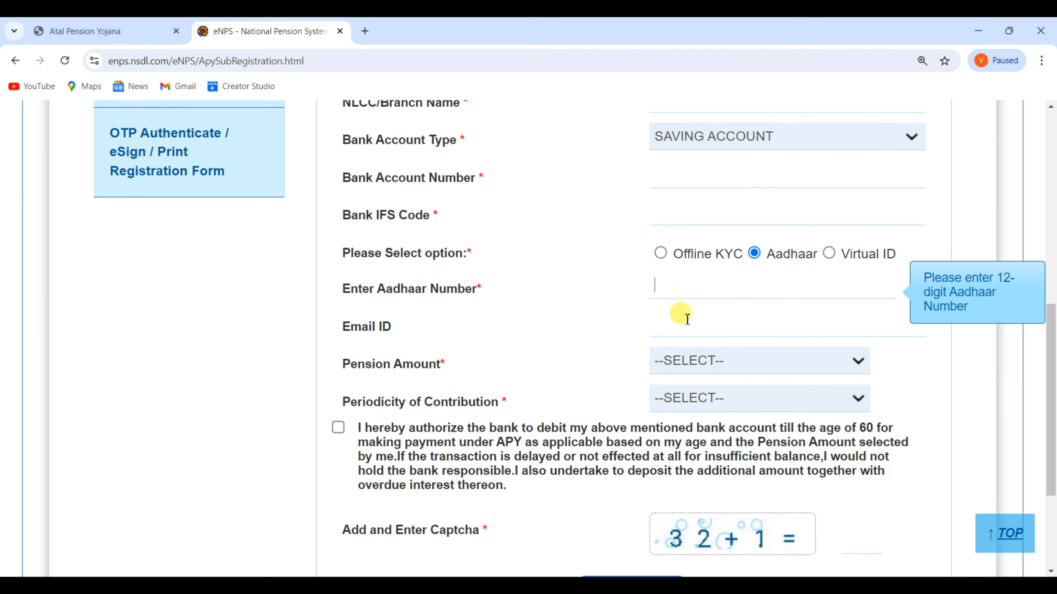
pyautogui.click(672, 324)
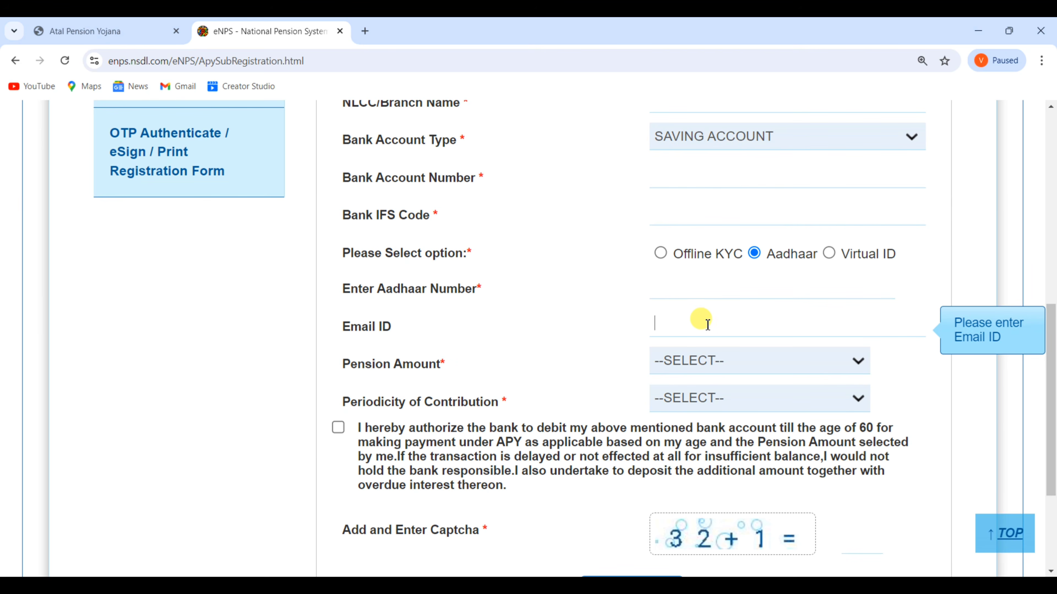
pyautogui.scroll(-1, 690, 308)
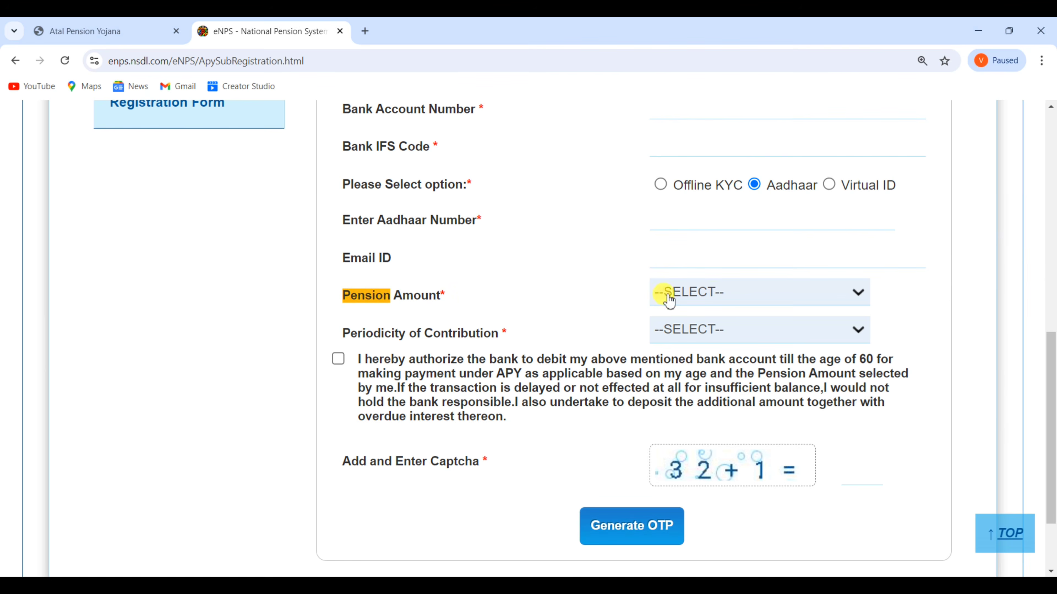
pyautogui.click(718, 298)
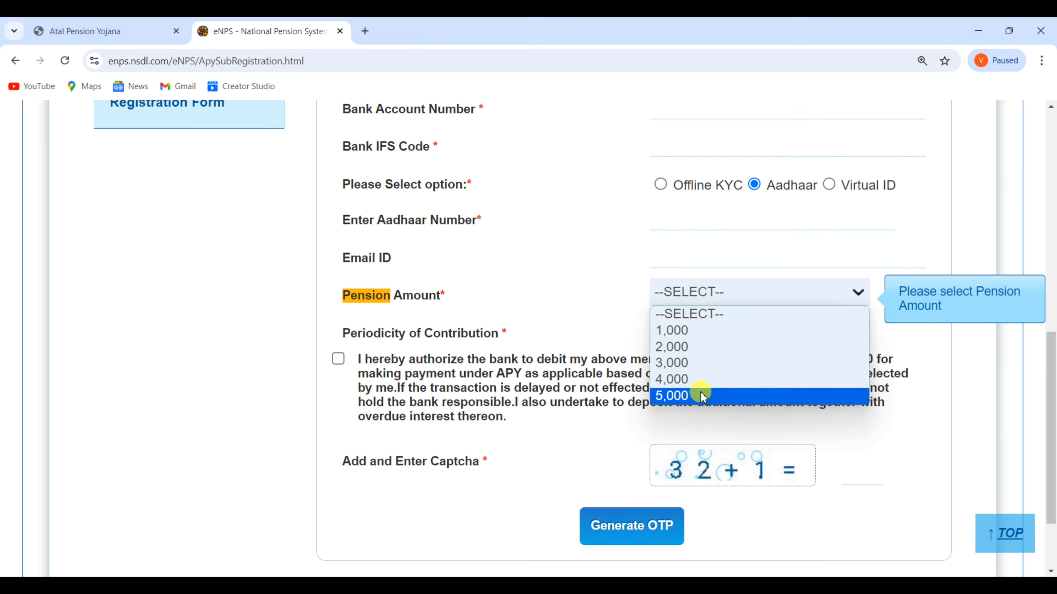
pyautogui.click(683, 394)
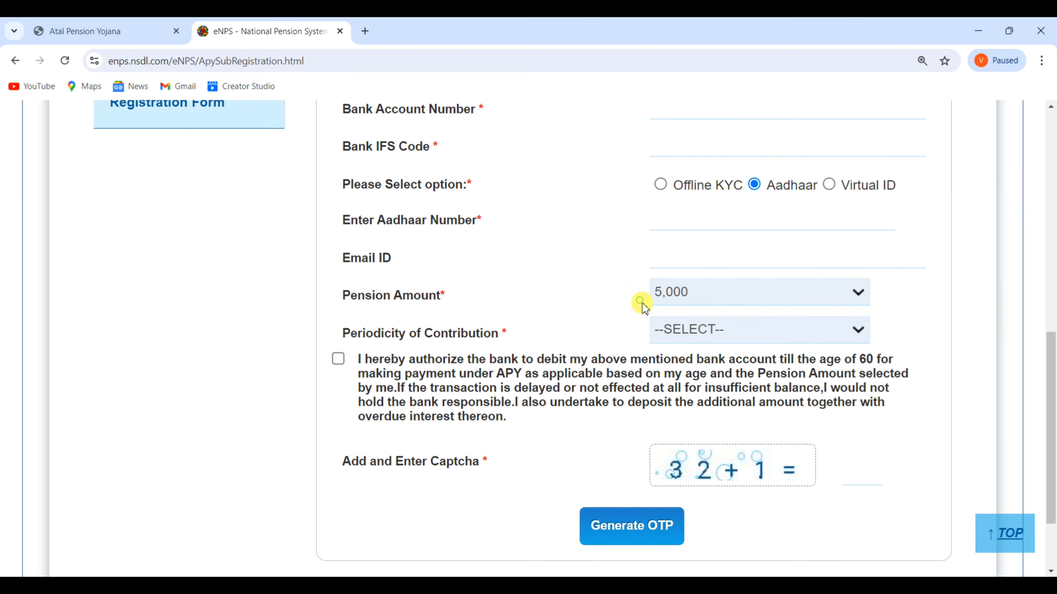